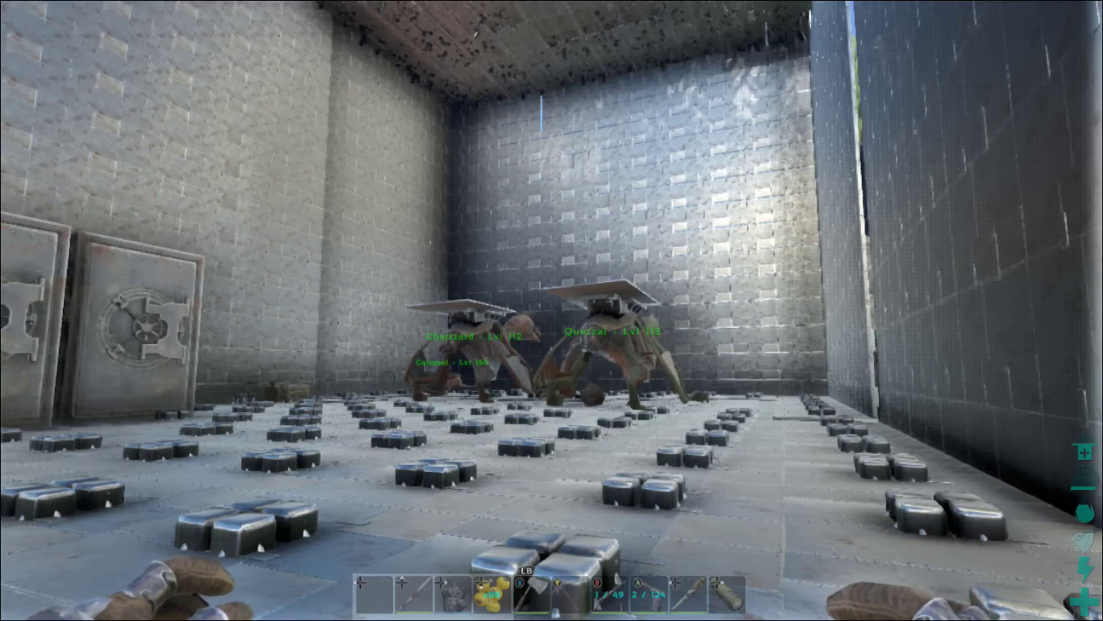
Eat Amarberries from hotbar slot 4 until a dozen are finished.
key(4)
key(4)
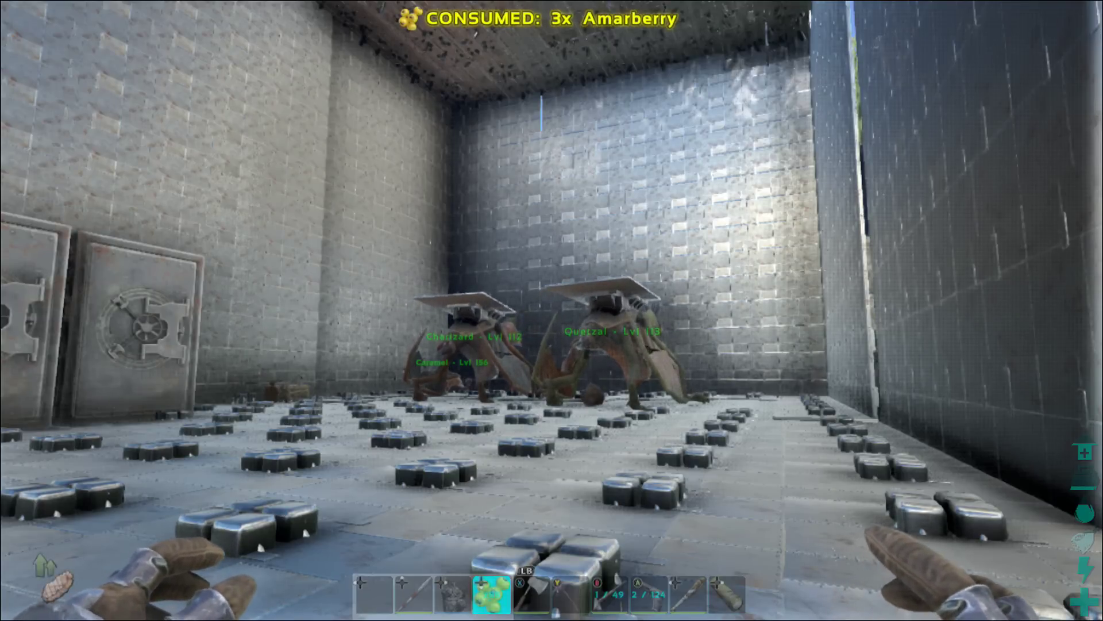
key(4)
key(4)
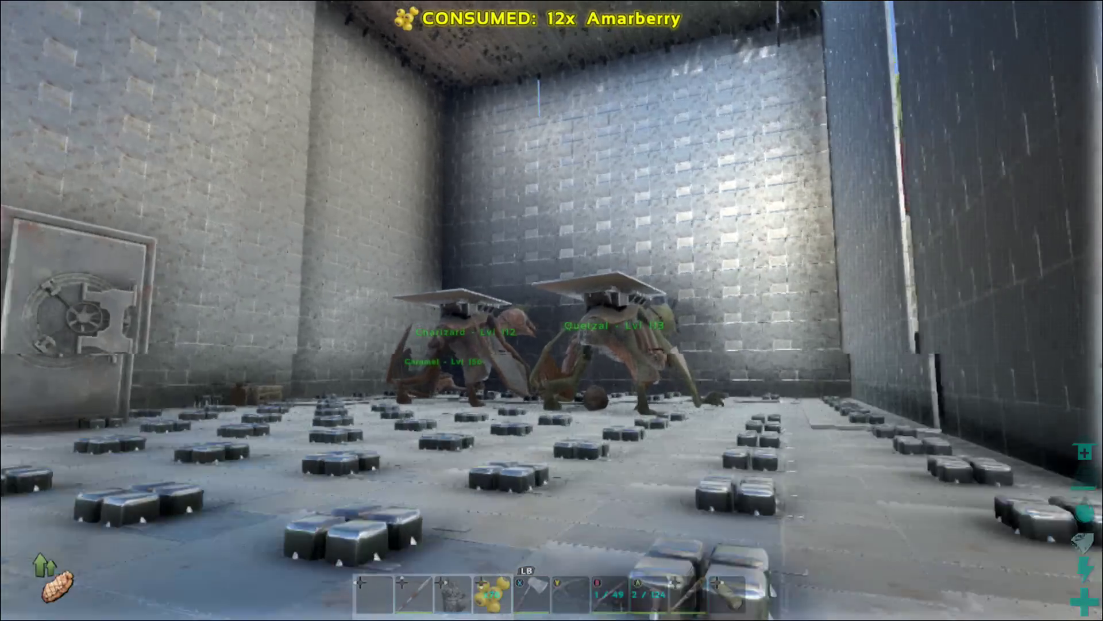
key(w)
Walk past the Quetzals, looking down the hallway gate and along the vault row.
key(w)
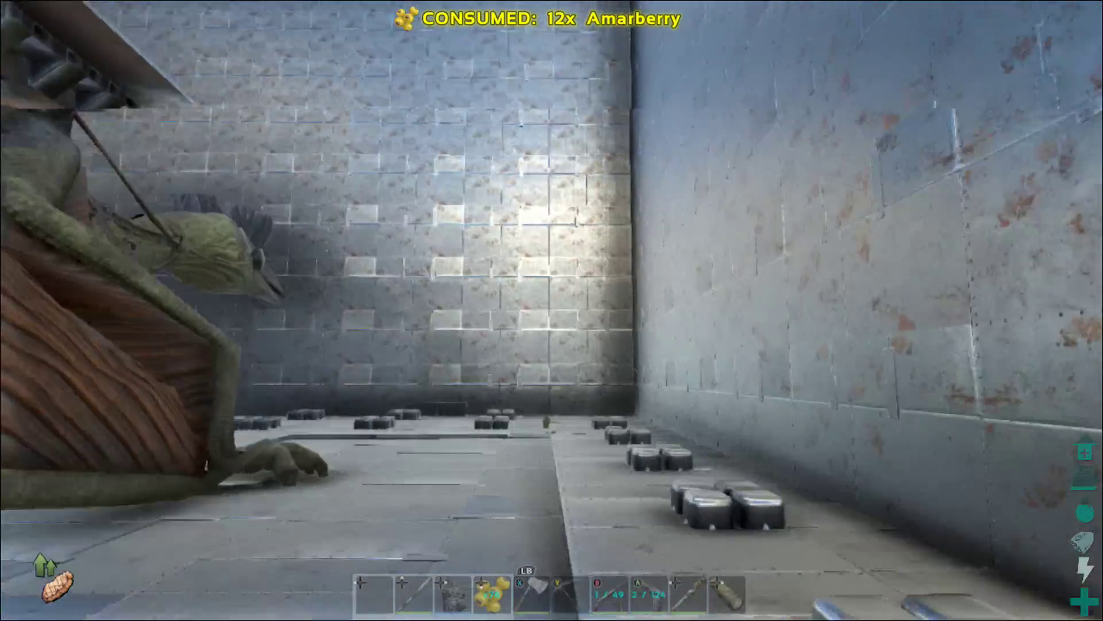
key(w)
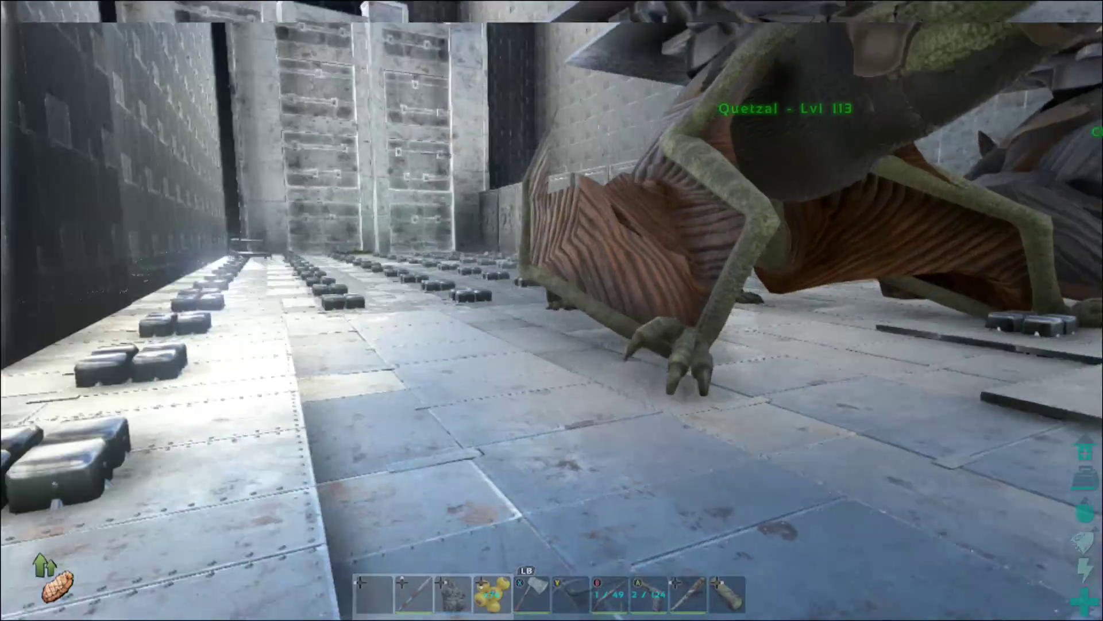
key(w)
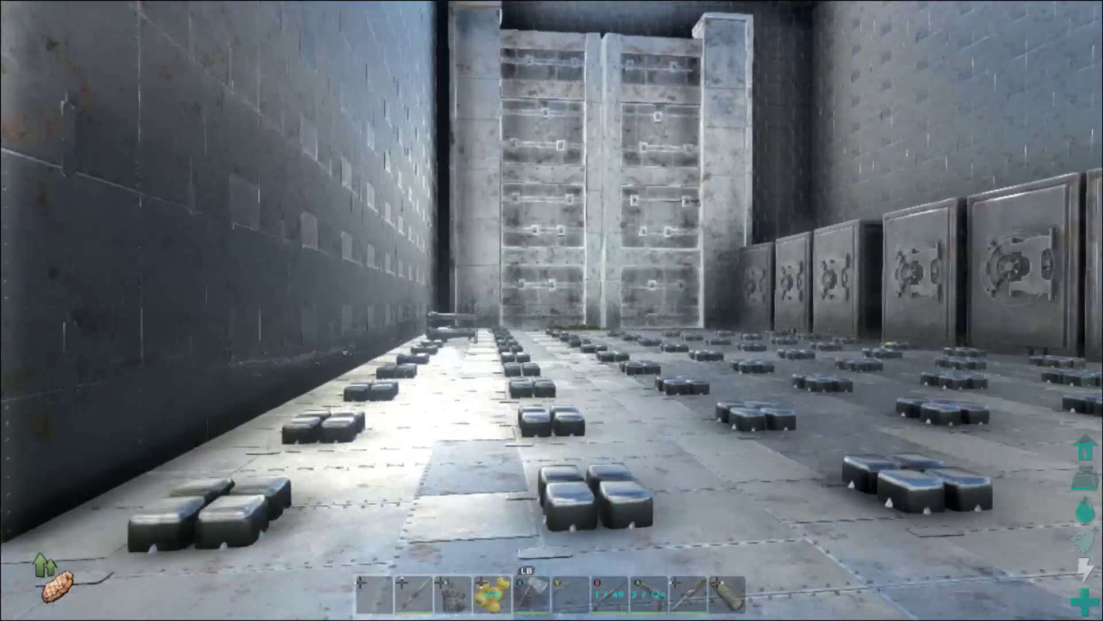
key(w)
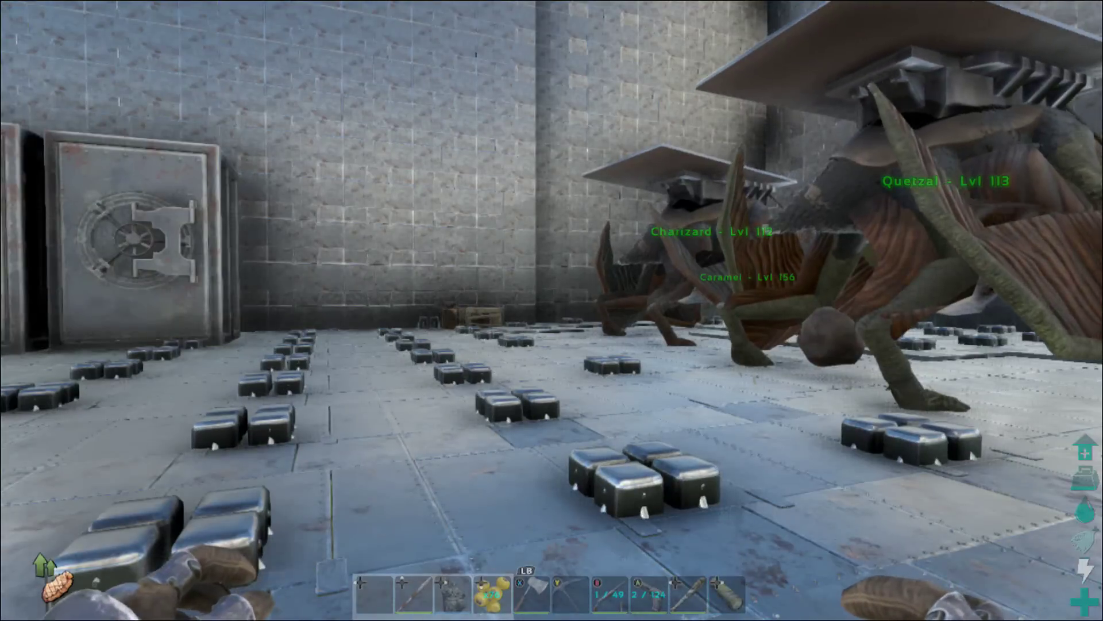
key(w)
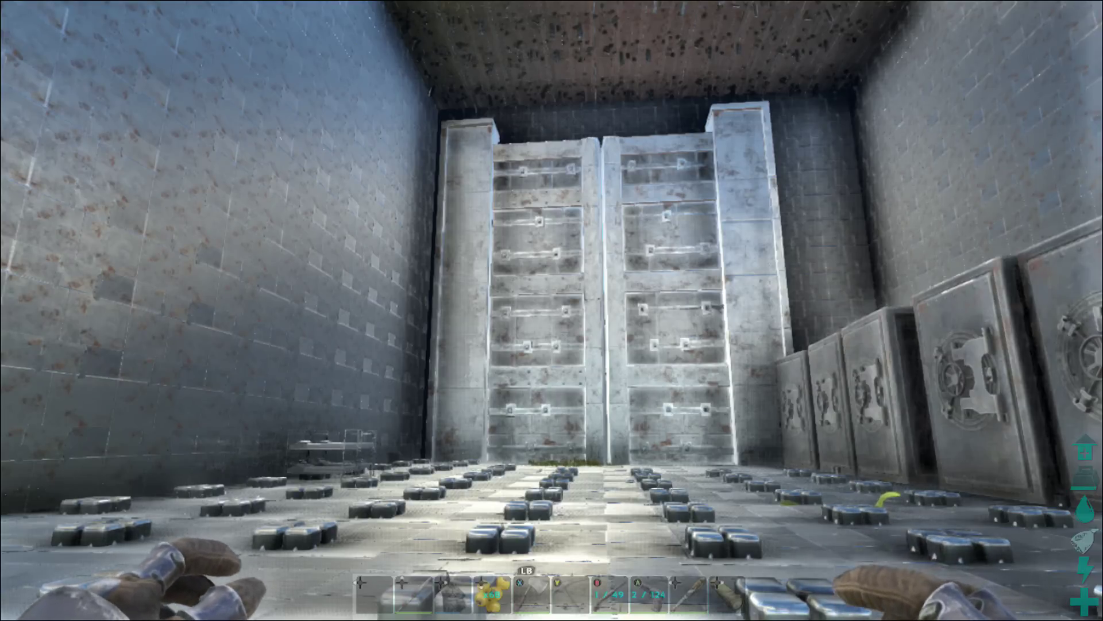
Walk up to the tall vault gate and center the view on the row of vaults.
key(w)
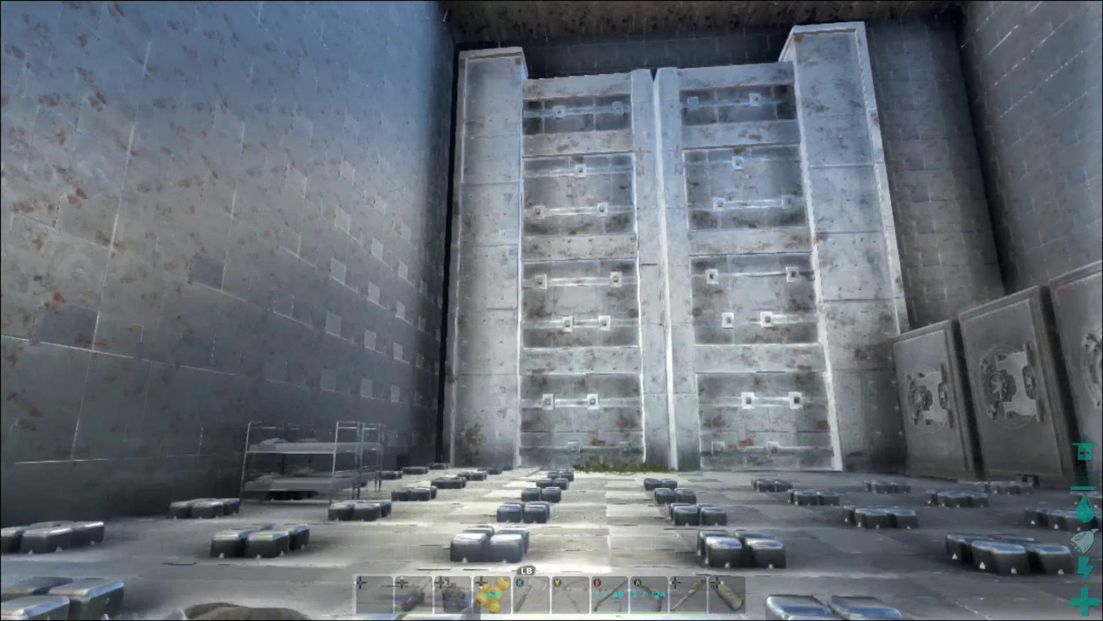
key(w)
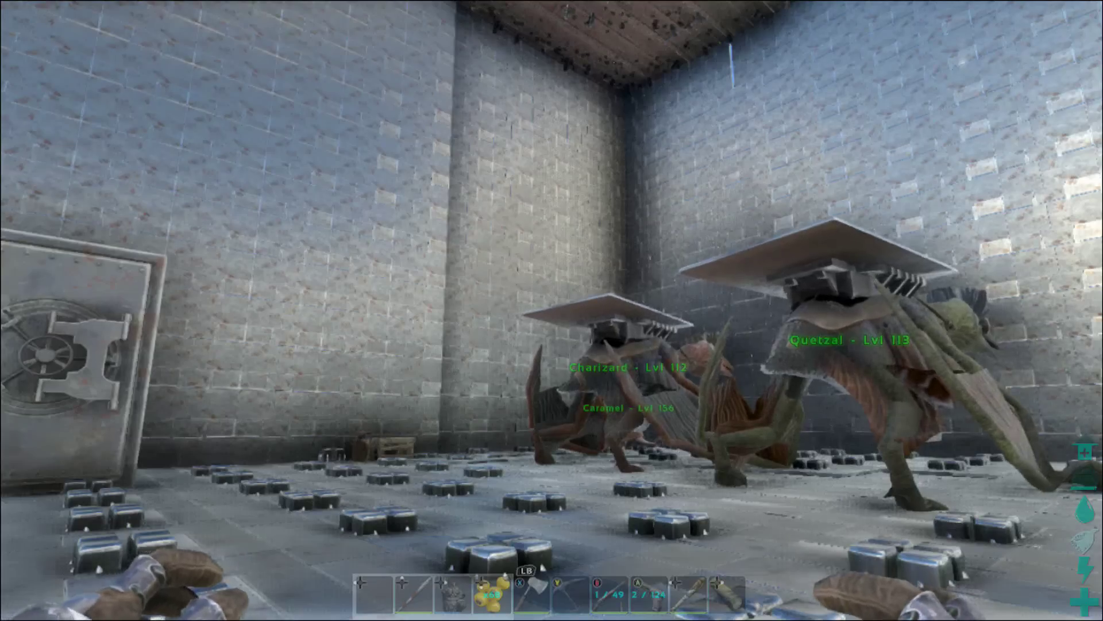
key(w)
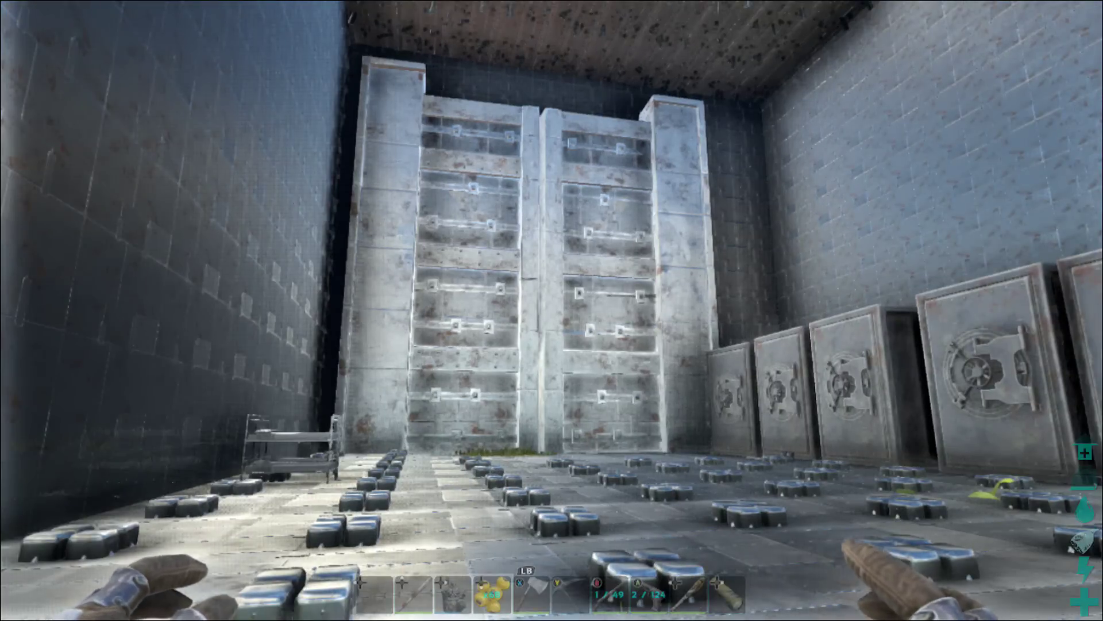
key(w)
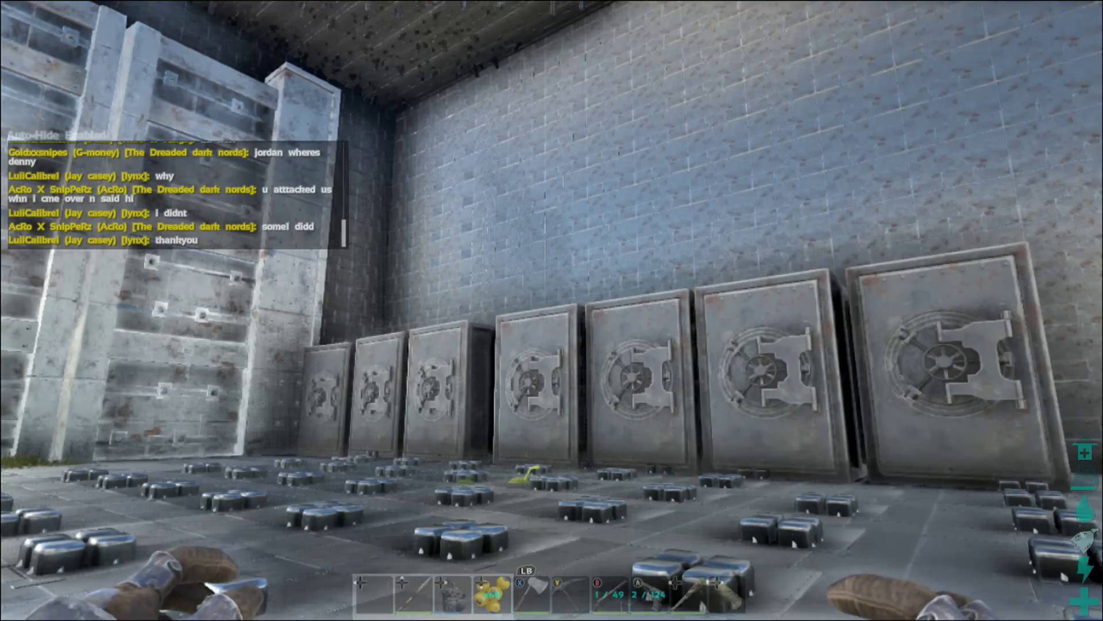
Sweep the view across the Quetzals and vault wall, then open chat text entry.
key(w)
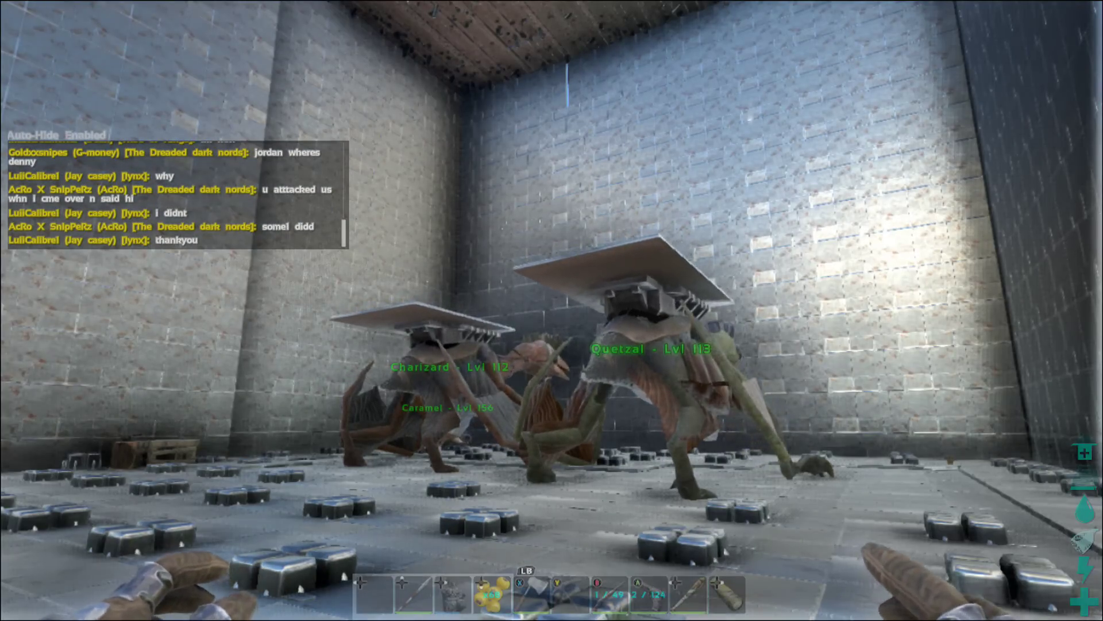
key(a)
key(a)
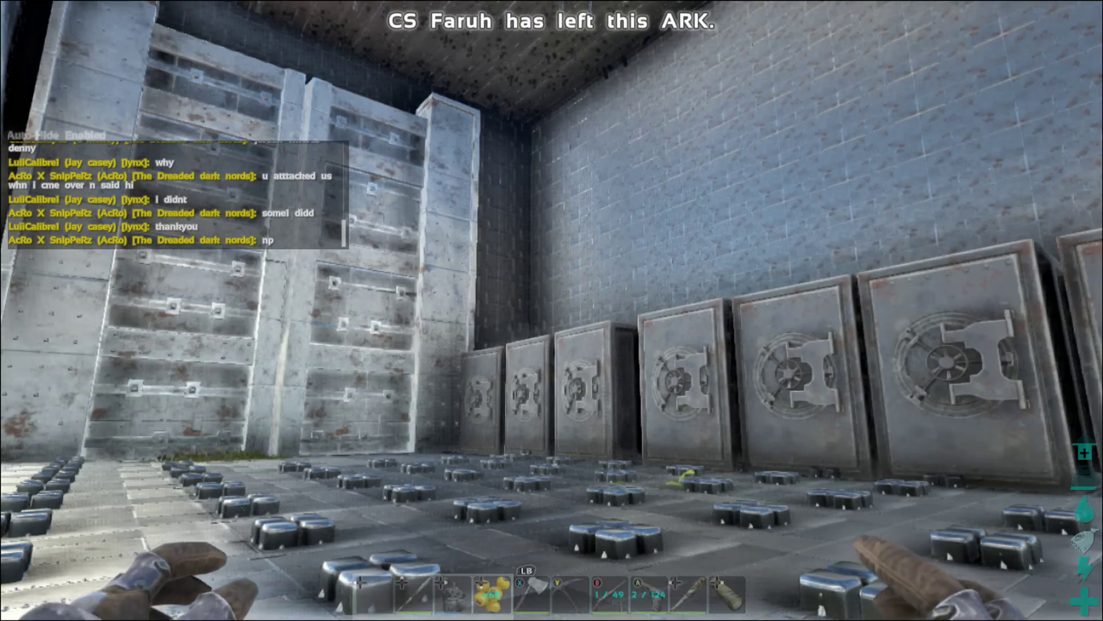
key(d)
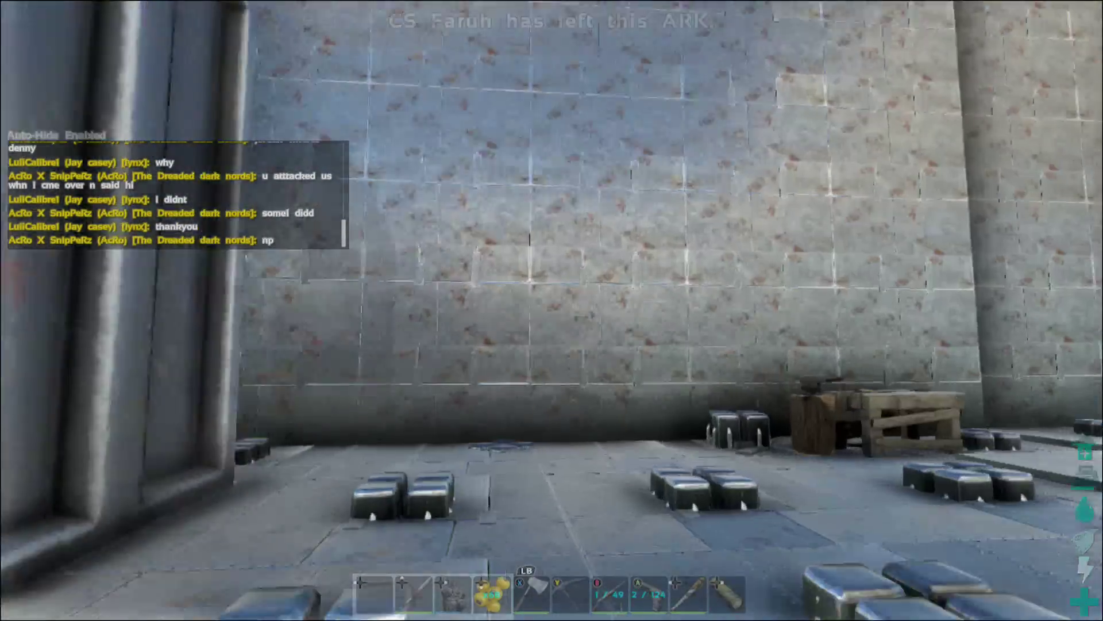
key(Return)
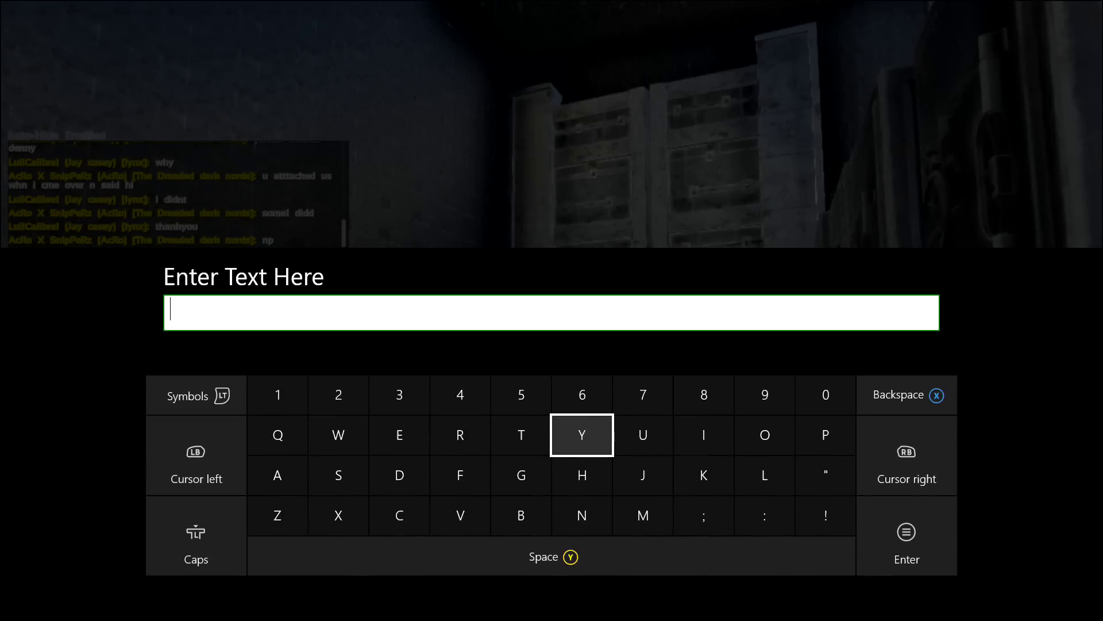
text(Ev)
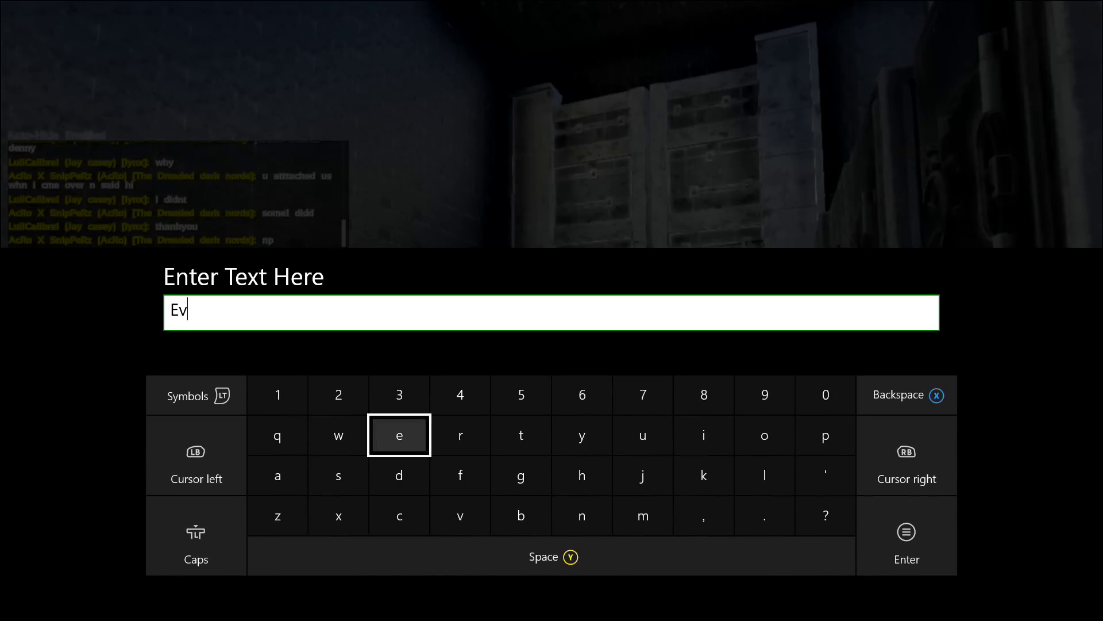
text(eryom)
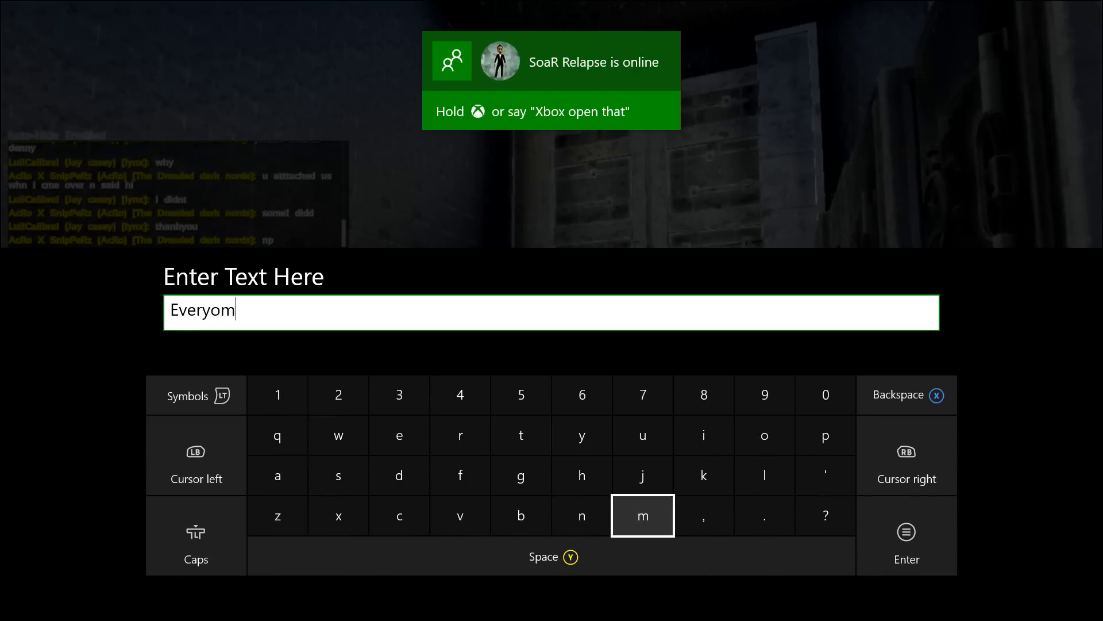
key(BackSpace)
text(ne )
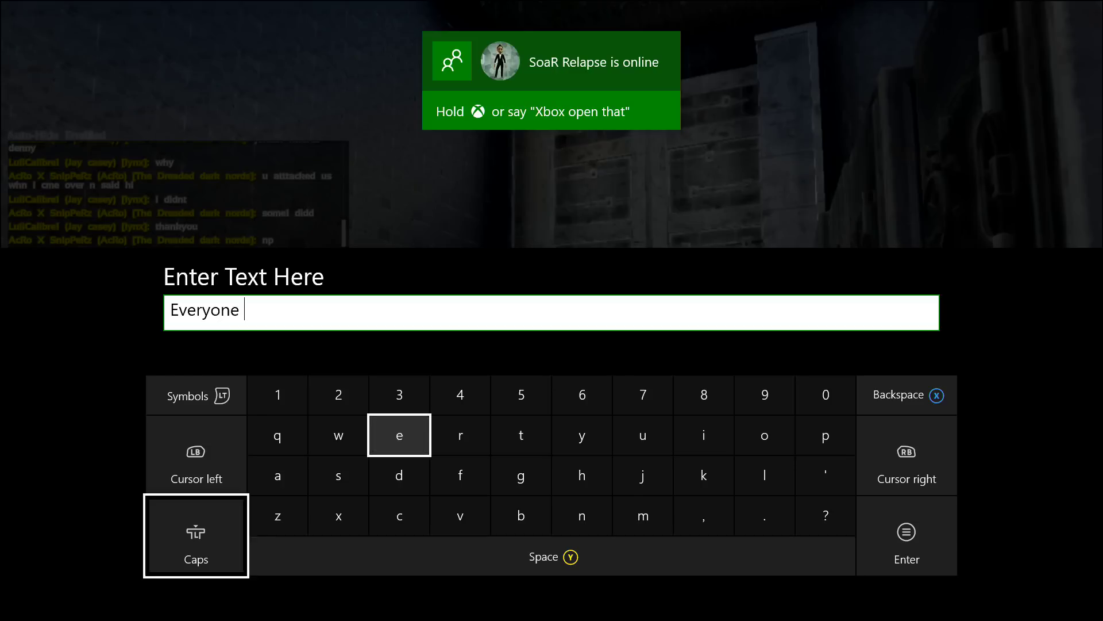
text(Say )
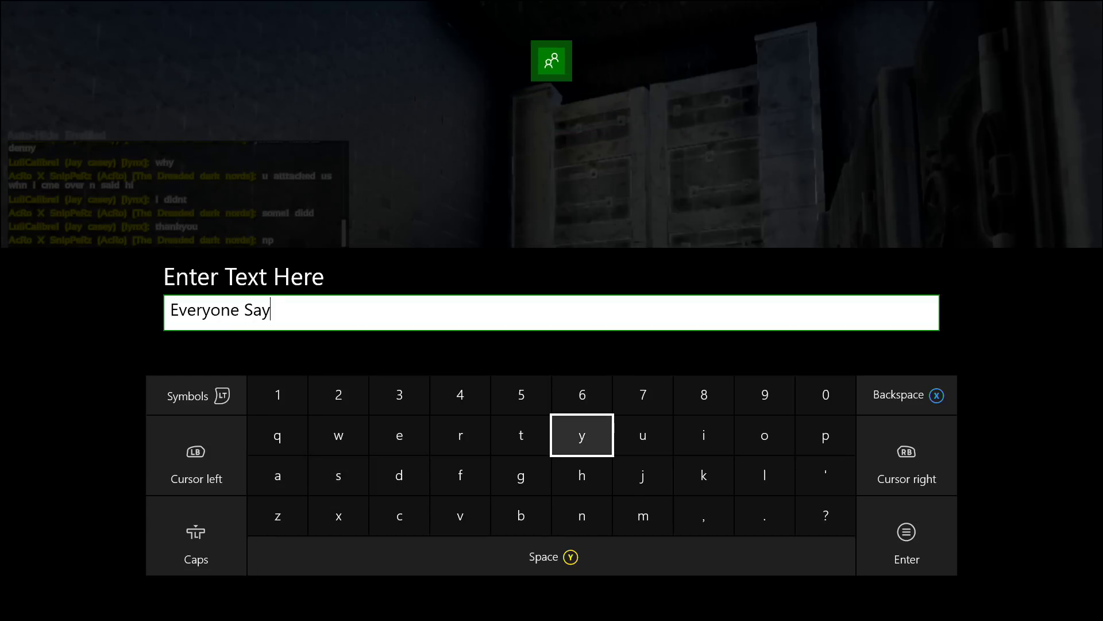
text(Hi)
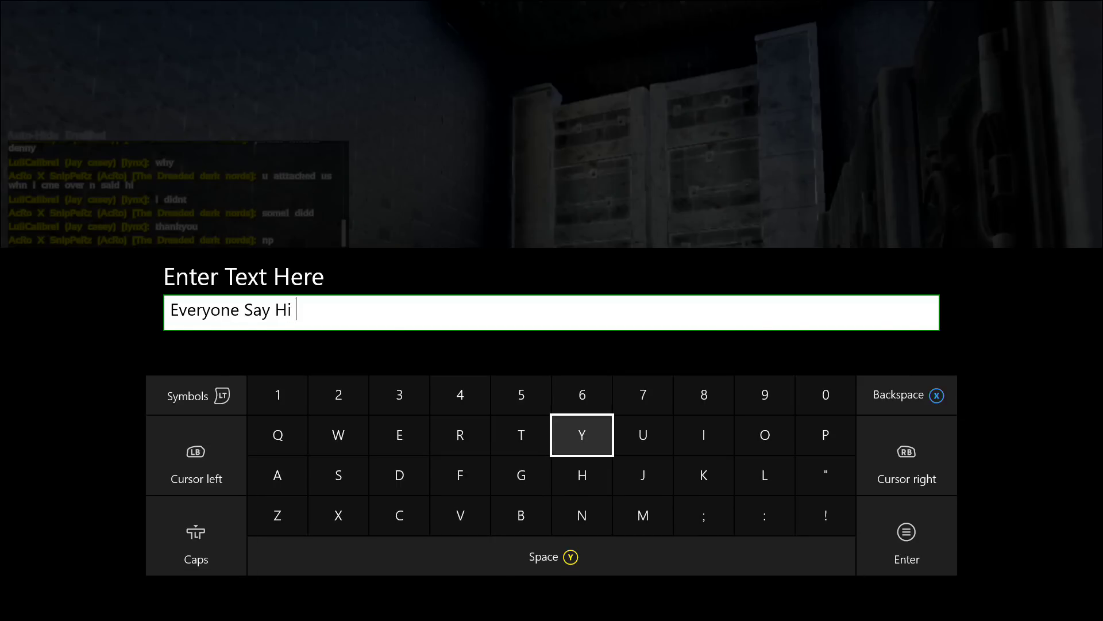
text( Youtu)
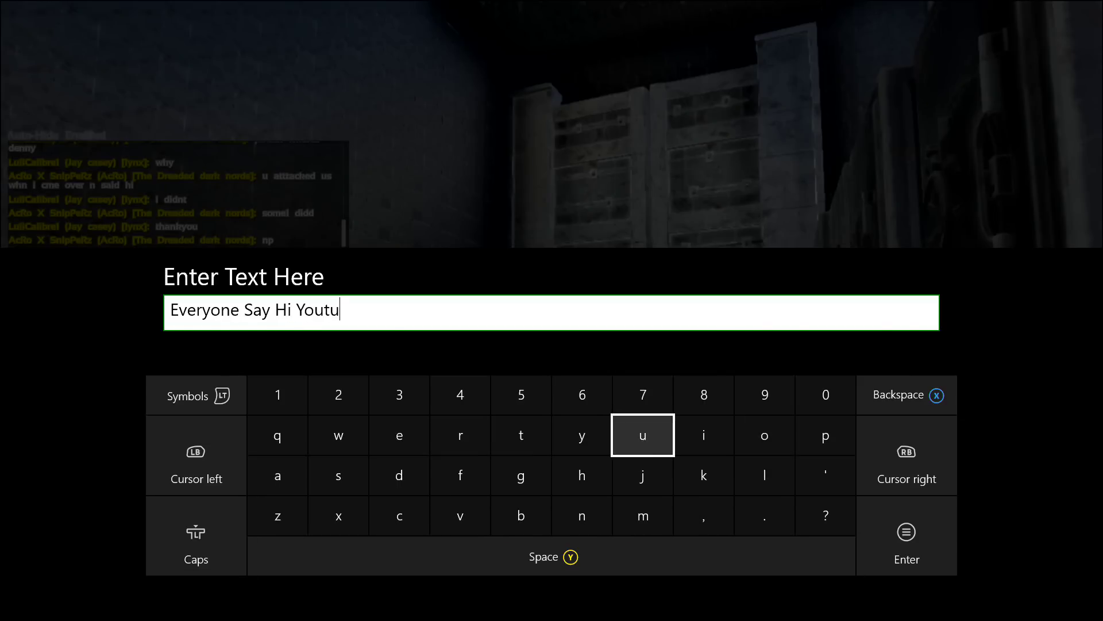
text(be)
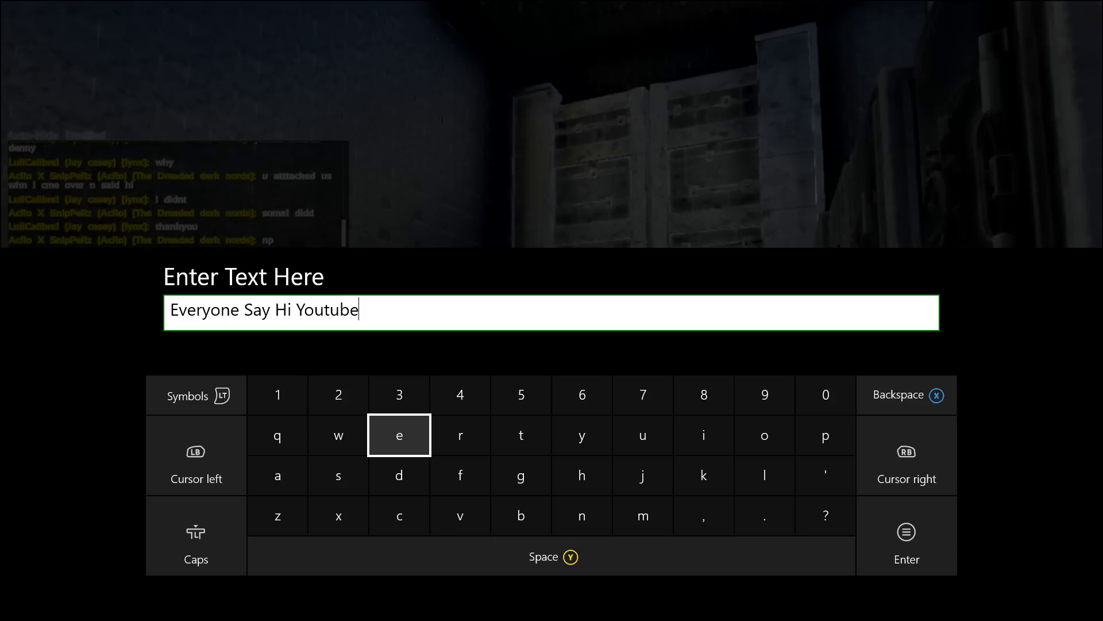
text(!)
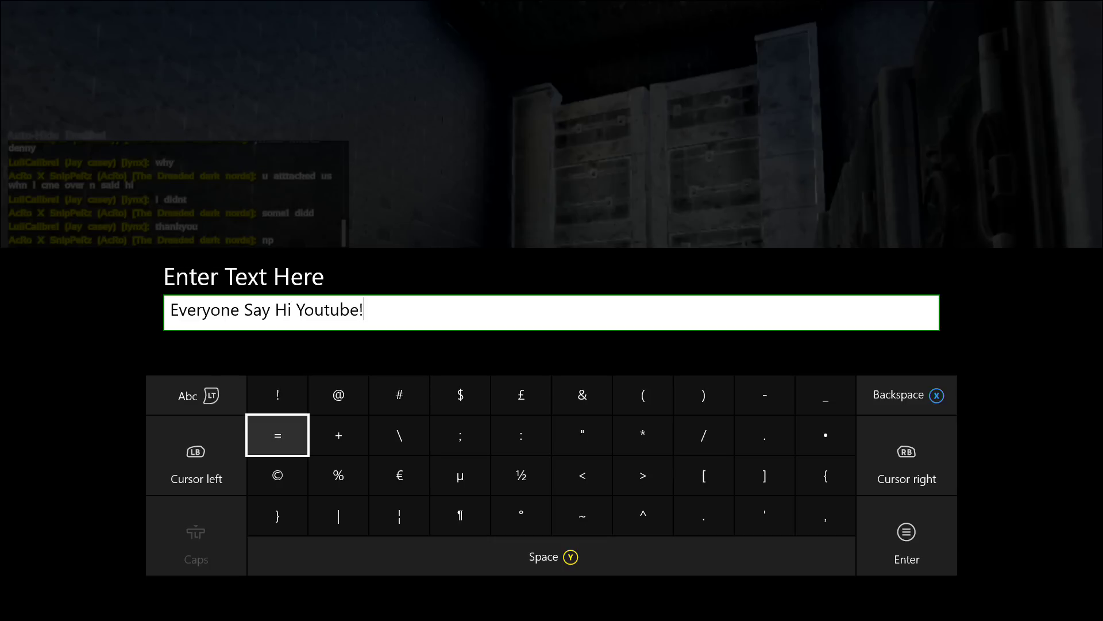
Confirm 'Everyone Say Hi Youtube!' in global chat and return to the game.
key(Down)
key(Right)
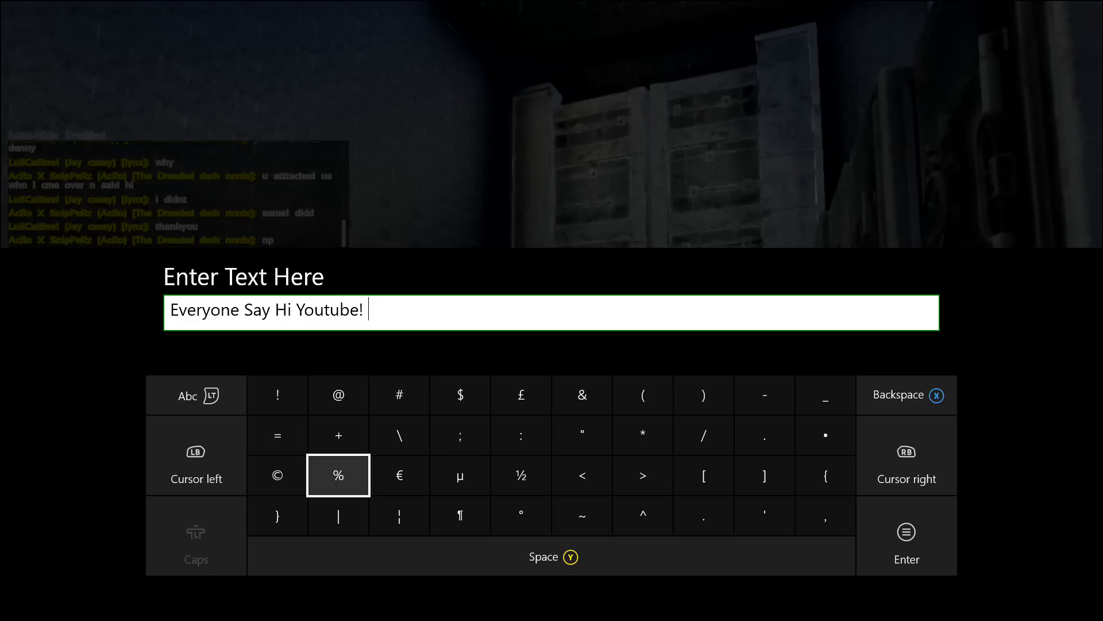
key(Right)
key(Right)
key(Return)
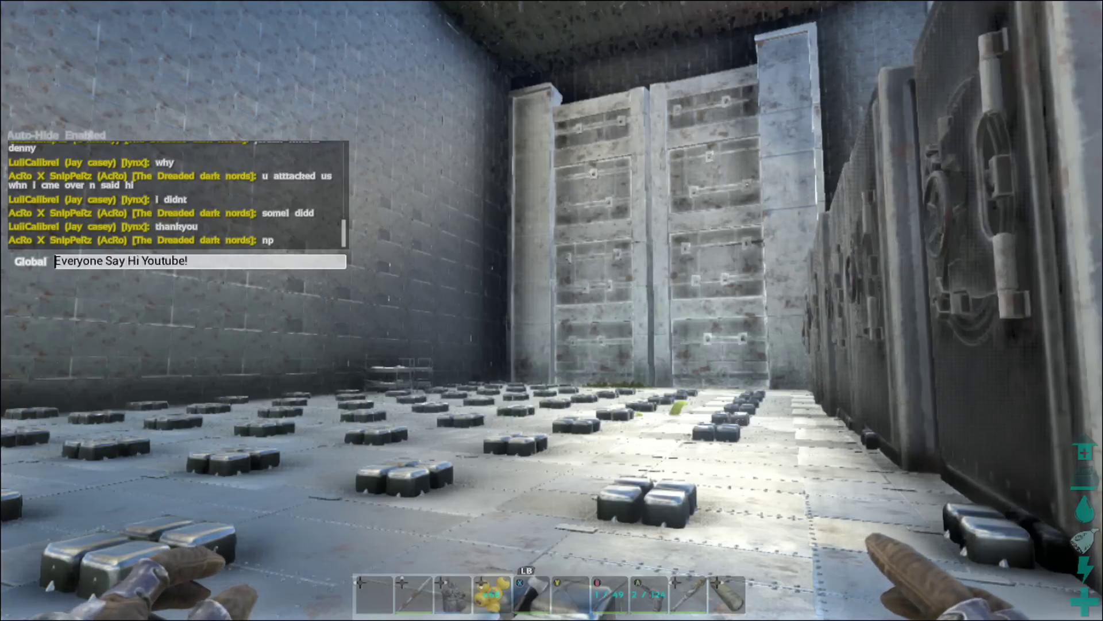